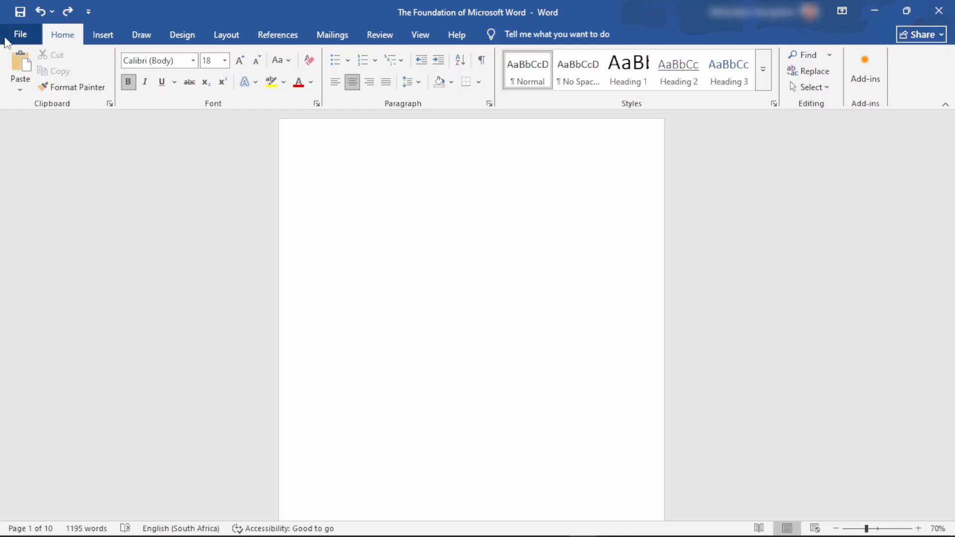
Step: Insert the "cover" picture stored on this device onto the blank first page
{"action": "left_click", "coordinate": [106, 36]}
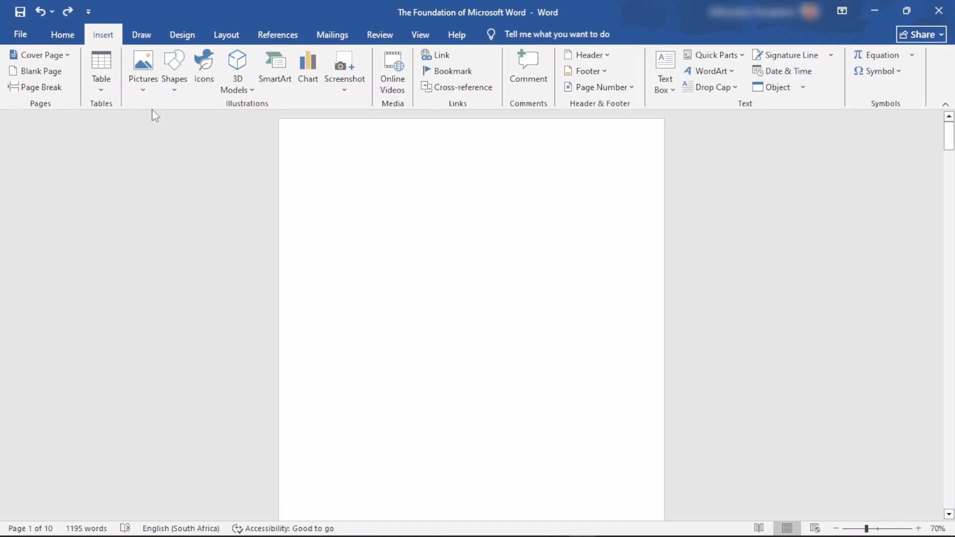
{"action": "left_click", "coordinate": [141, 68]}
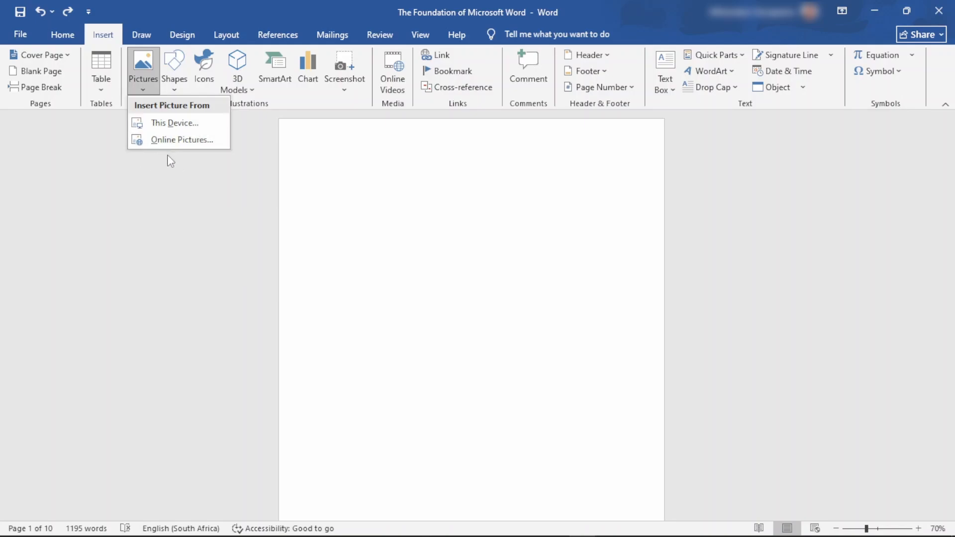
{"action": "left_click", "coordinate": [168, 123]}
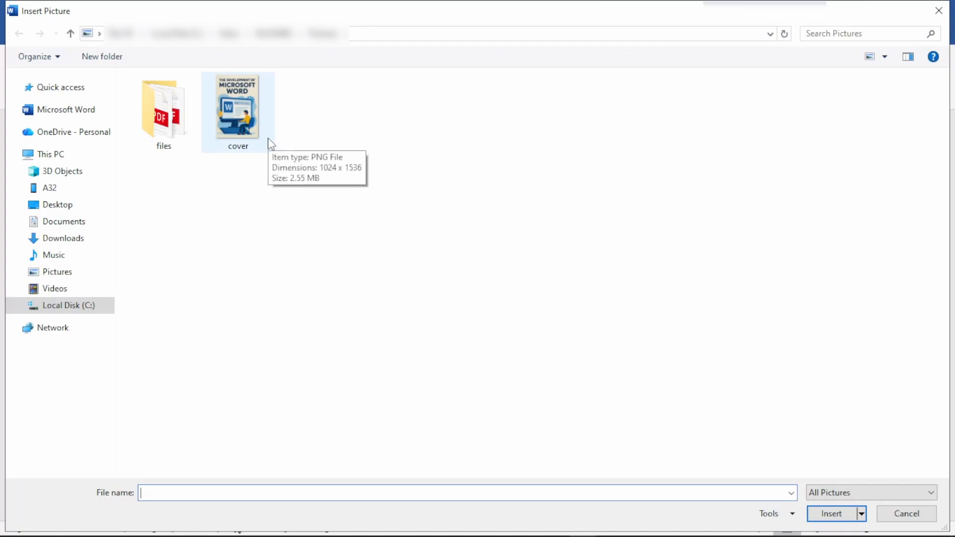
{"action": "left_click", "coordinate": [240, 106]}
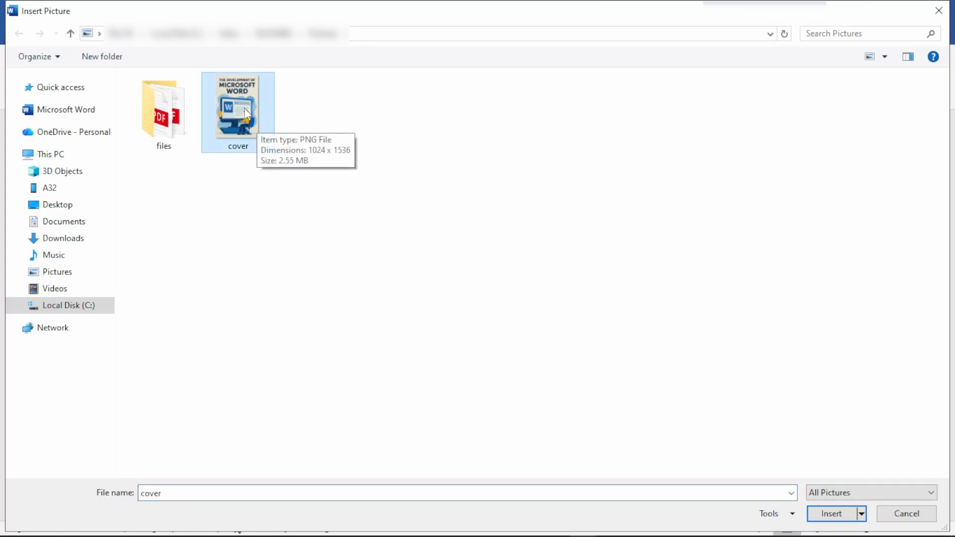
{"action": "left_click", "coordinate": [833, 520]}
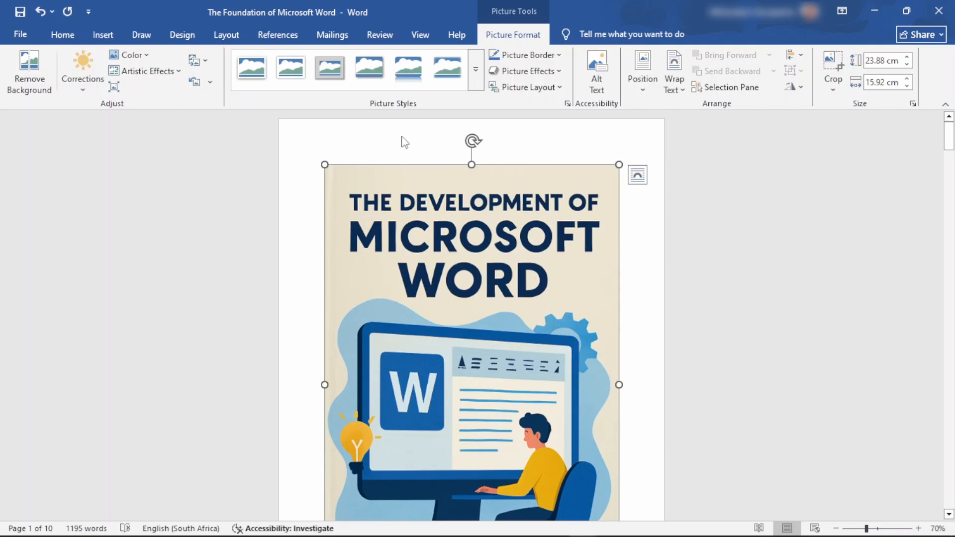
Step: Check which paper size the document uses and its dimensions, without changing it
{"action": "left_click", "coordinate": [224, 38]}
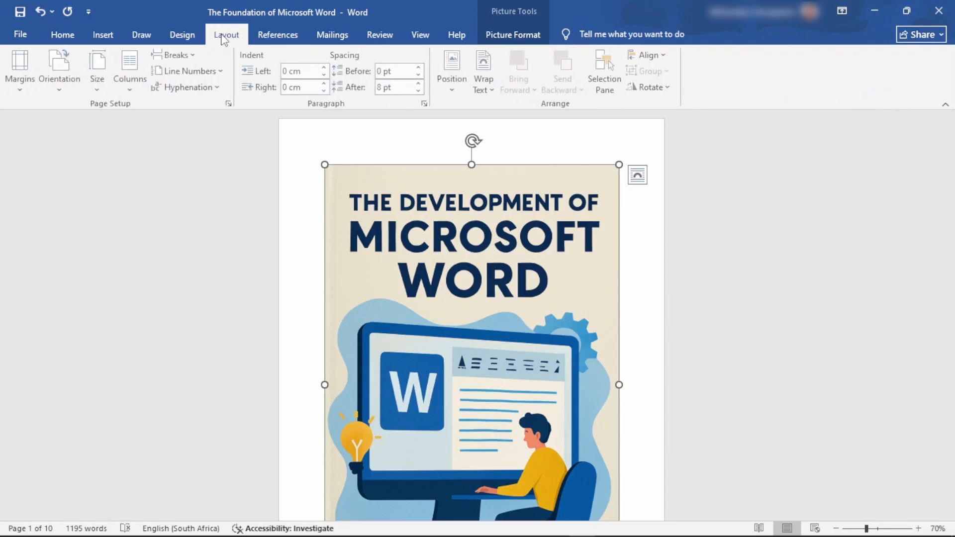
{"action": "left_click", "coordinate": [98, 93]}
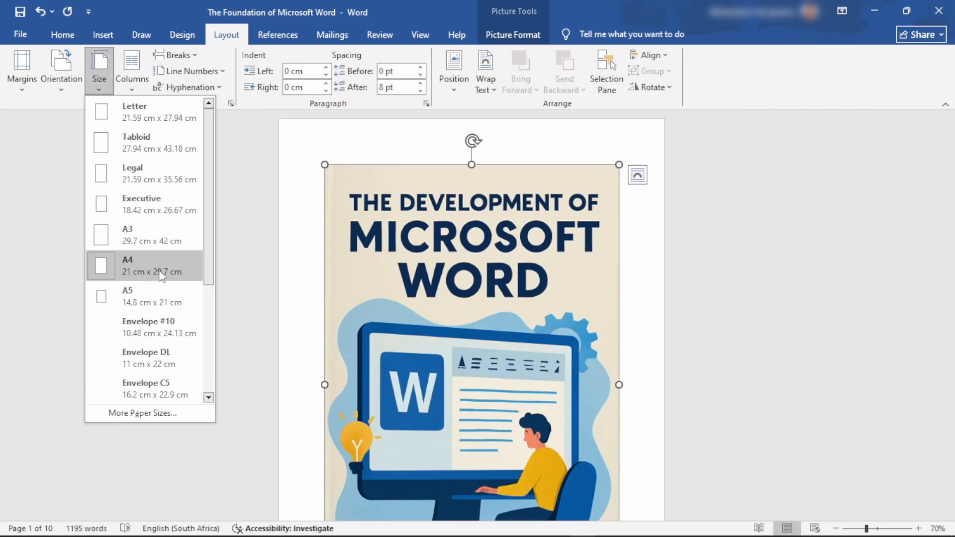
{"action": "left_click", "coordinate": [242, 265]}
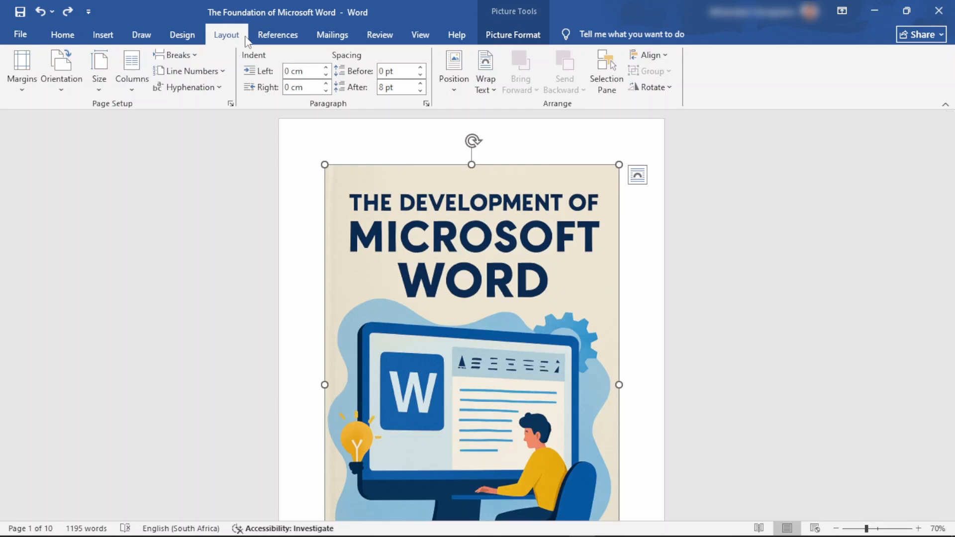
Step: Set the cover picture's height to 29.7 cm to match the height of an A4 page
{"action": "left_click", "coordinate": [514, 35]}
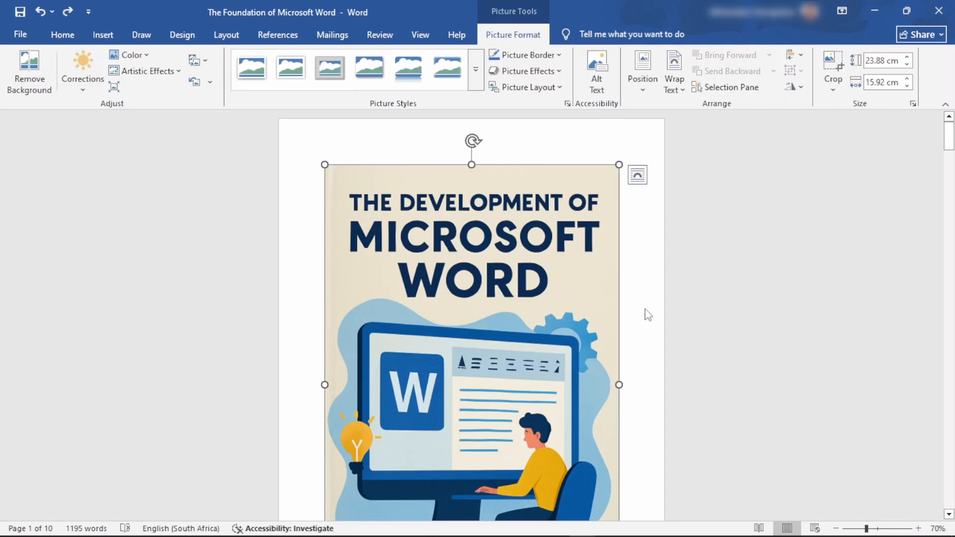
{"action": "scroll", "coordinate": [646, 315], "scroll_direction": "down", "scroll_amount": 3}
{"action": "scroll", "coordinate": [647, 338], "scroll_direction": "down", "scroll_amount": 7}
{"action": "scroll", "coordinate": [635, 333], "scroll_direction": "up", "scroll_amount": 9}
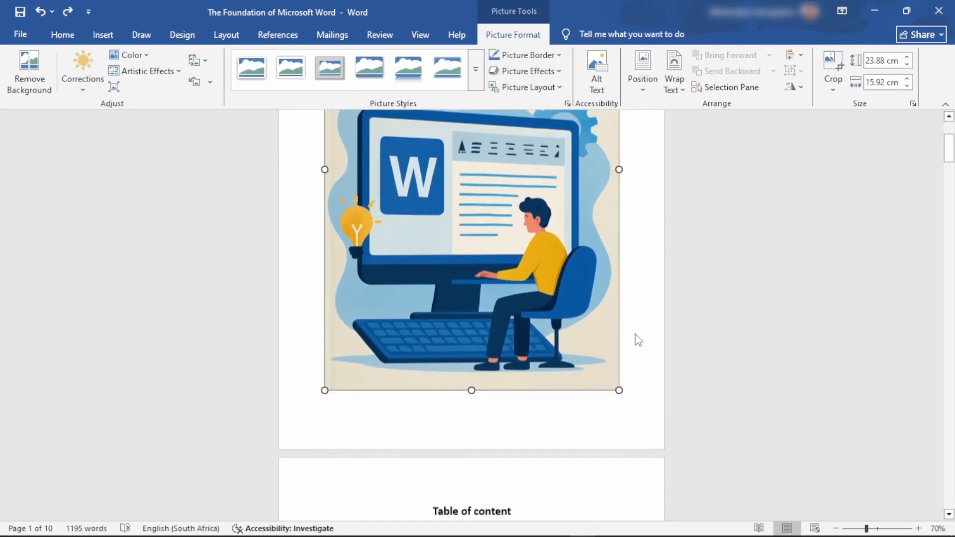
{"action": "scroll", "coordinate": [583, 252], "scroll_direction": "up", "scroll_amount": 1}
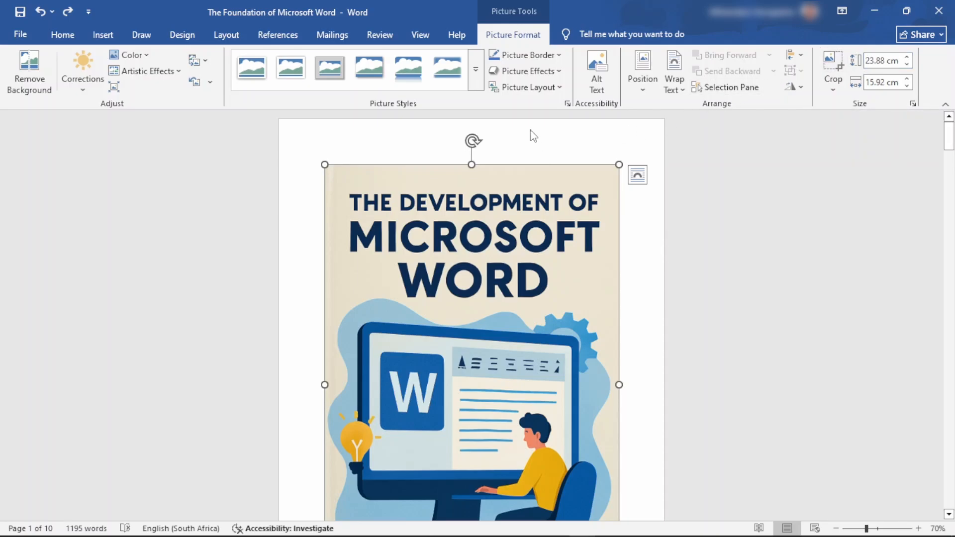
{"action": "scroll", "coordinate": [651, 284], "scroll_direction": "down", "scroll_amount": 3}
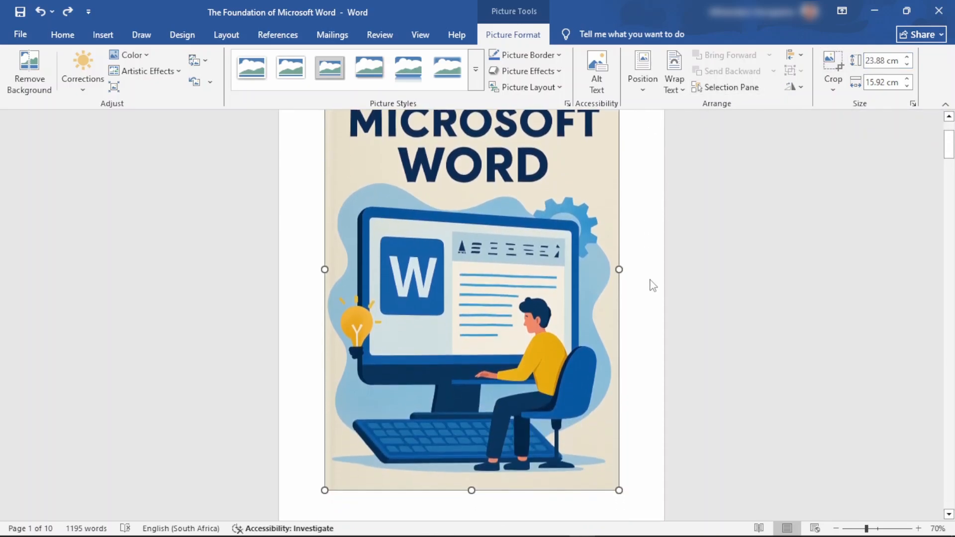
{"action": "scroll", "coordinate": [651, 284], "scroll_direction": "up", "scroll_amount": 3}
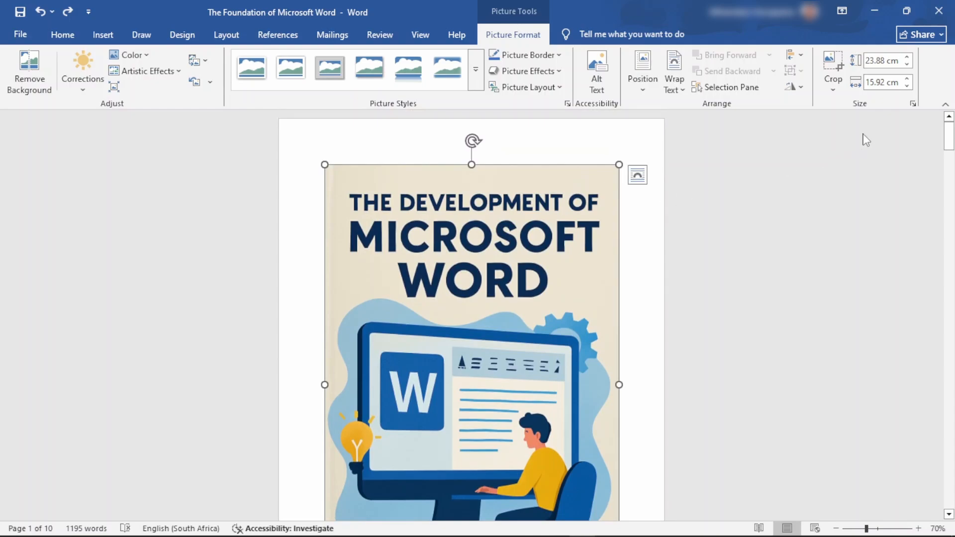
{"action": "left_click", "coordinate": [882, 63]}
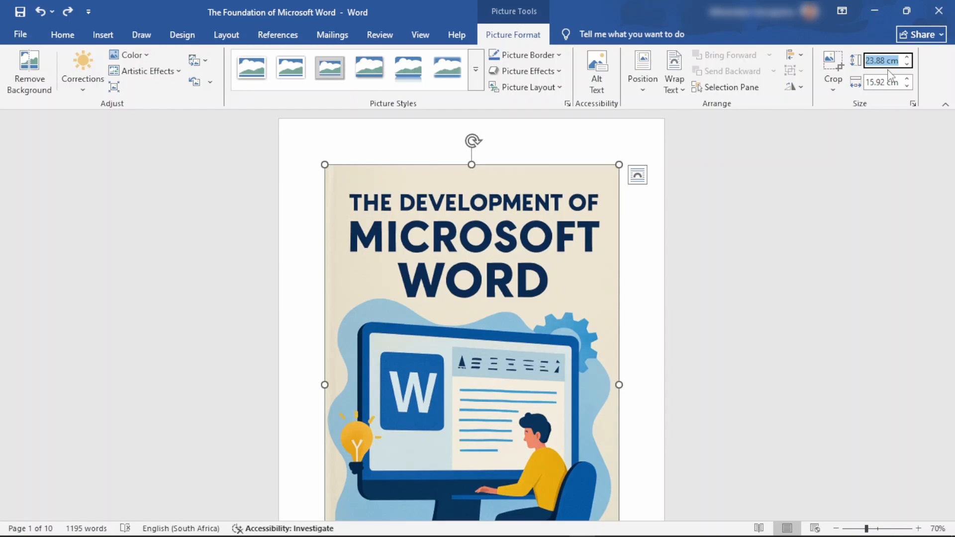
{"action": "type", "text": "29.7"}
{"action": "key", "text": "Return"}
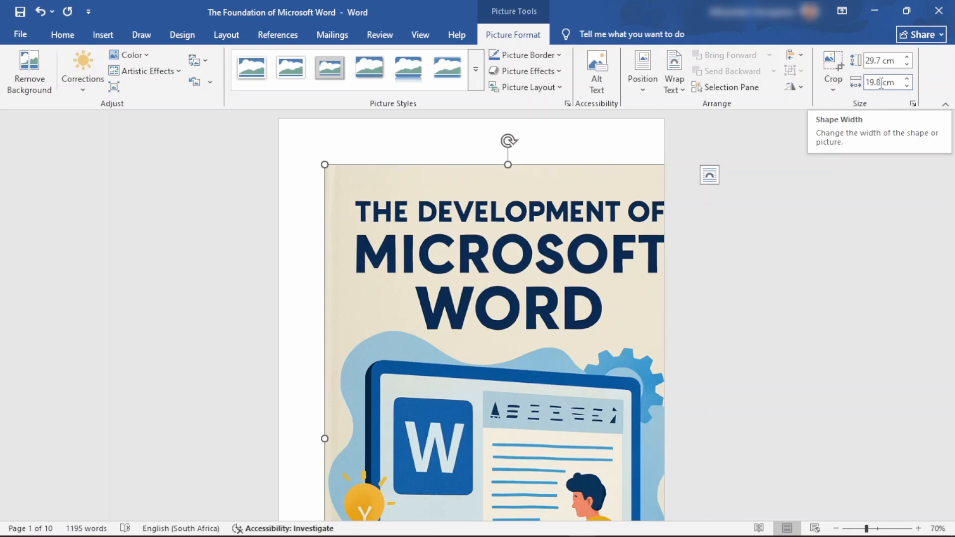
Step: Unlock the cover picture's aspect ratio and set its width to 21 cm
{"action": "left_click", "coordinate": [912, 104]}
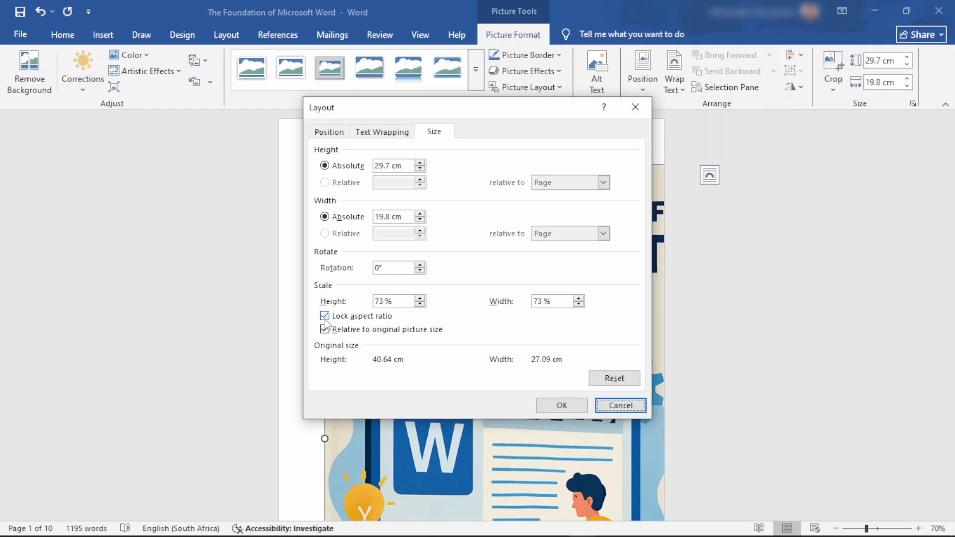
{"action": "left_click", "coordinate": [324, 316]}
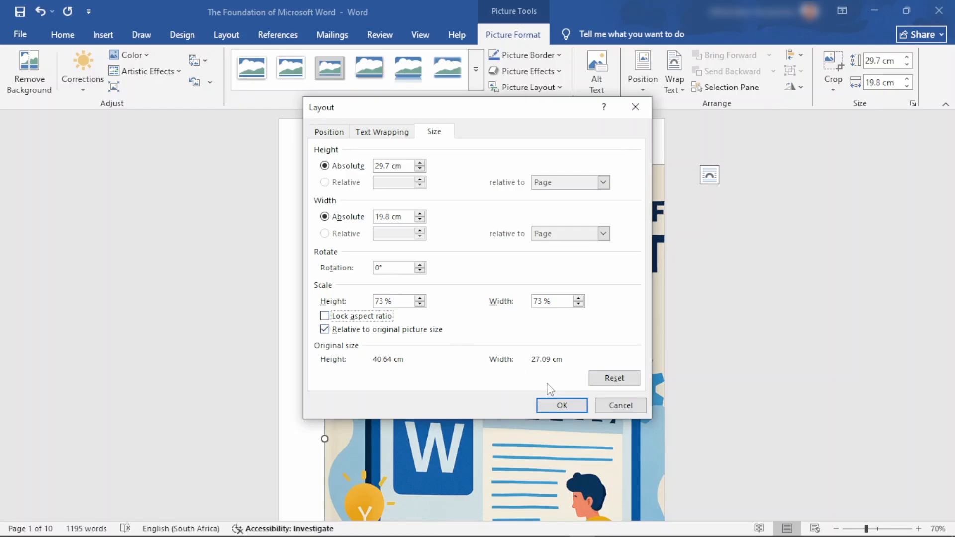
{"action": "left_click", "coordinate": [563, 405]}
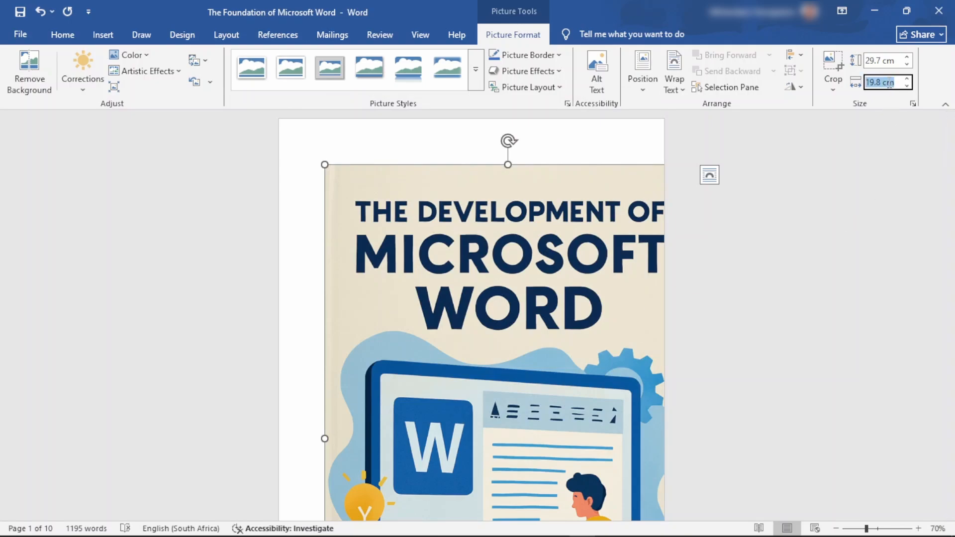
{"action": "type", "text": "21"}
{"action": "key", "text": "Return"}
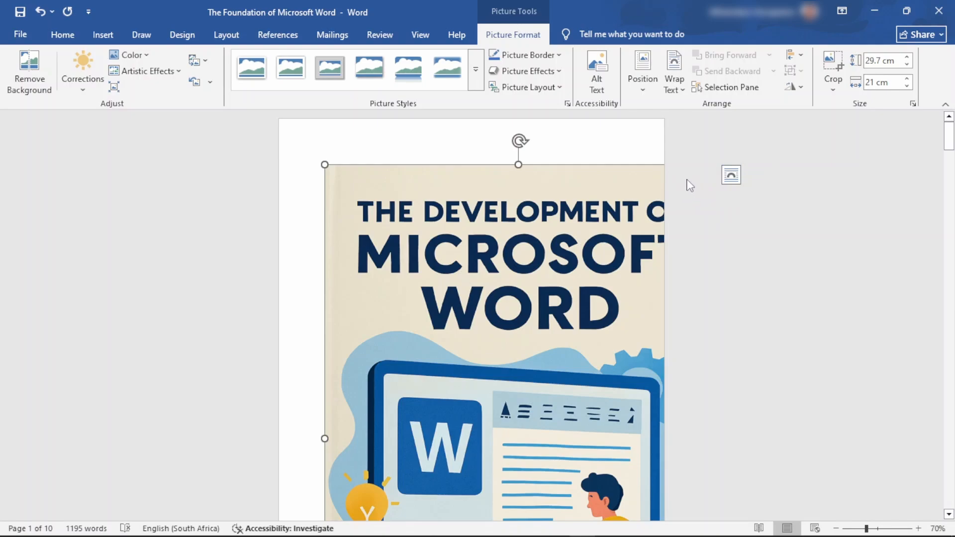
Step: Set the cover picture's wrapping to Behind Text and align it to the horizontal center and vertical middle
{"action": "left_click", "coordinate": [731, 177]}
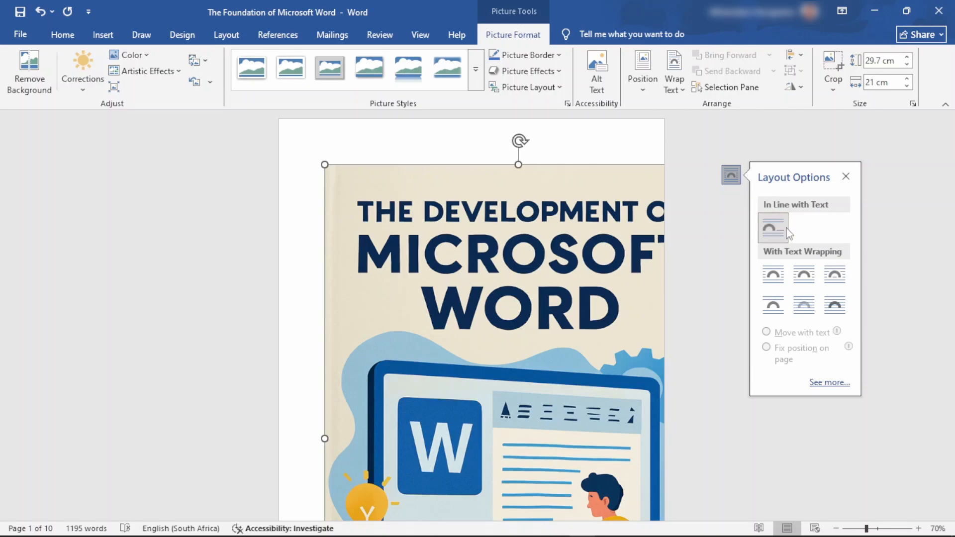
{"action": "left_click", "coordinate": [802, 305]}
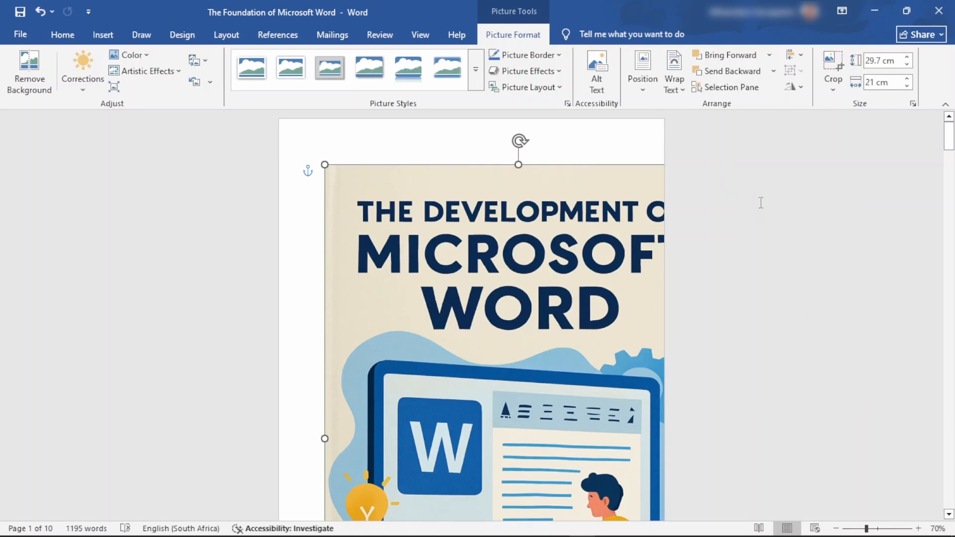
{"action": "left_click", "coordinate": [227, 36]}
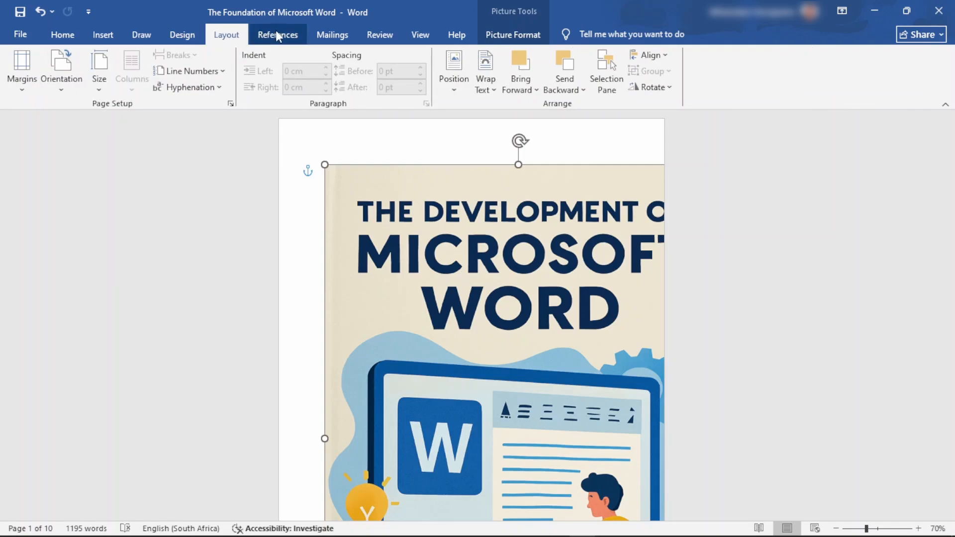
{"action": "left_click", "coordinate": [667, 61]}
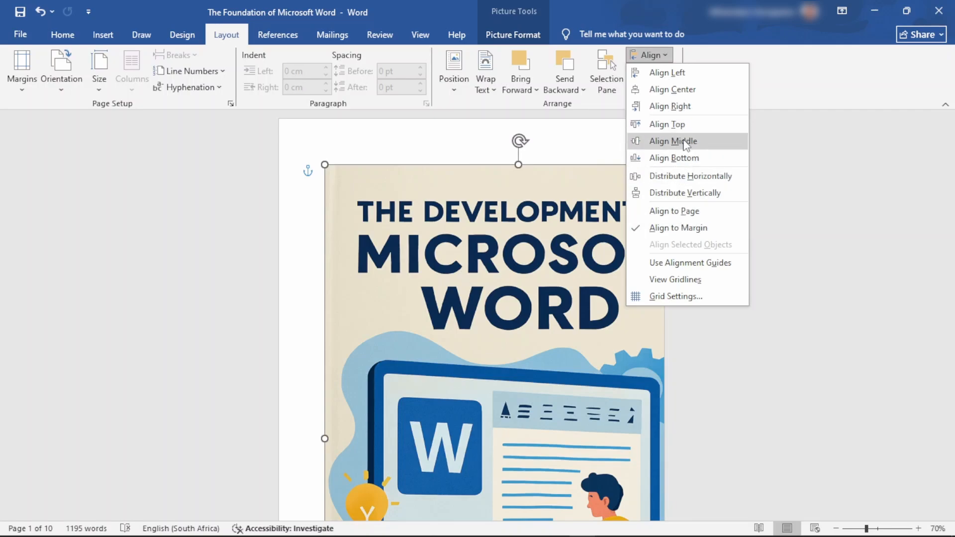
{"action": "left_click", "coordinate": [684, 93]}
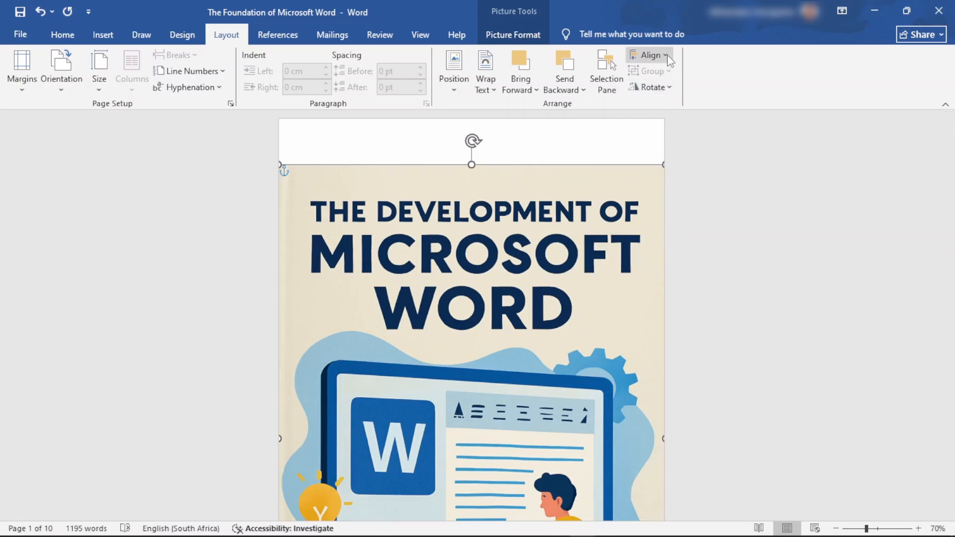
{"action": "left_click", "coordinate": [648, 55]}
{"action": "left_click", "coordinate": [685, 142]}
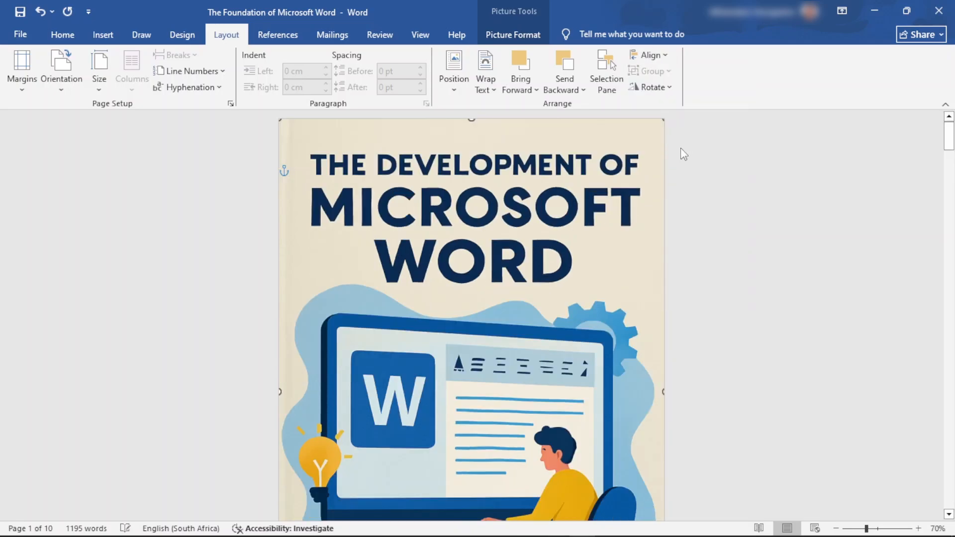
Step: Look over the whole cover page and the start of the table of contents page to check the picture's fit
{"action": "scroll", "coordinate": [634, 202], "scroll_direction": "down", "scroll_amount": 5}
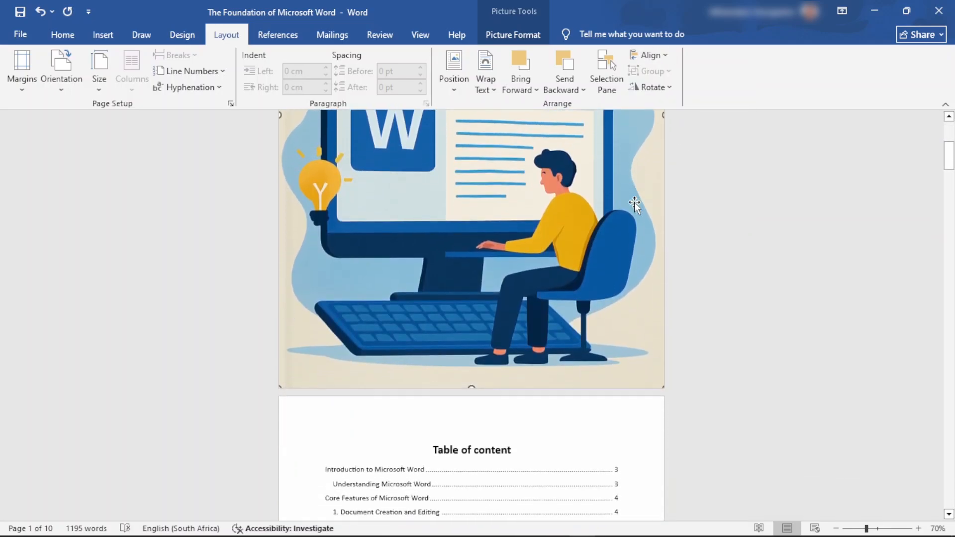
{"action": "scroll", "coordinate": [702, 226], "scroll_direction": "up", "scroll_amount": 5}
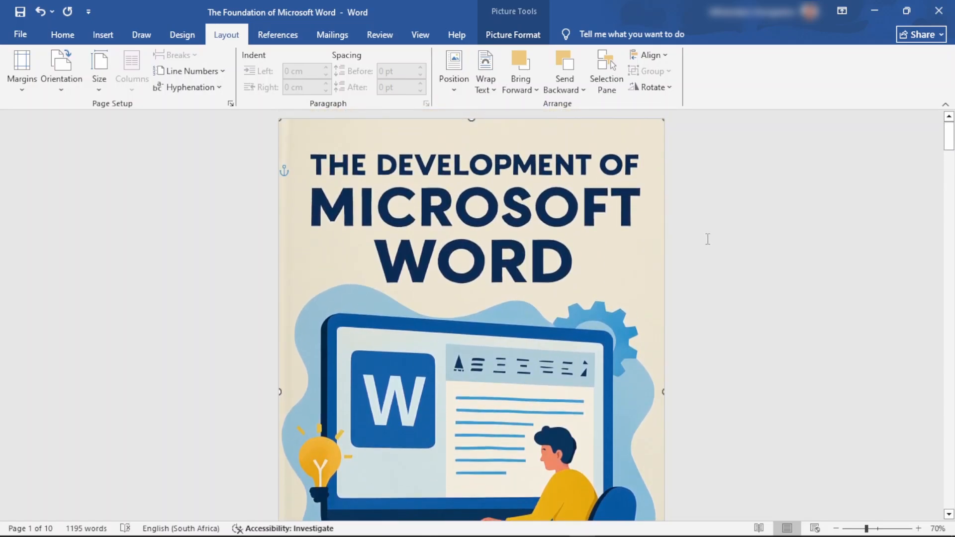
{"action": "scroll", "coordinate": [707, 238], "scroll_direction": "down", "scroll_amount": 8}
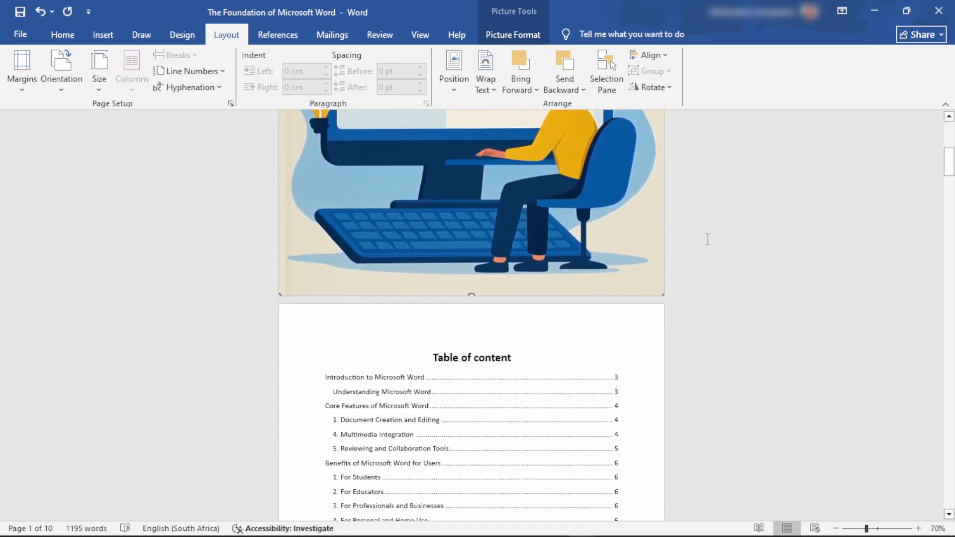
{"action": "scroll", "coordinate": [707, 239], "scroll_direction": "down", "scroll_amount": 2}
{"action": "scroll", "coordinate": [707, 239], "scroll_direction": "up", "scroll_amount": 6}
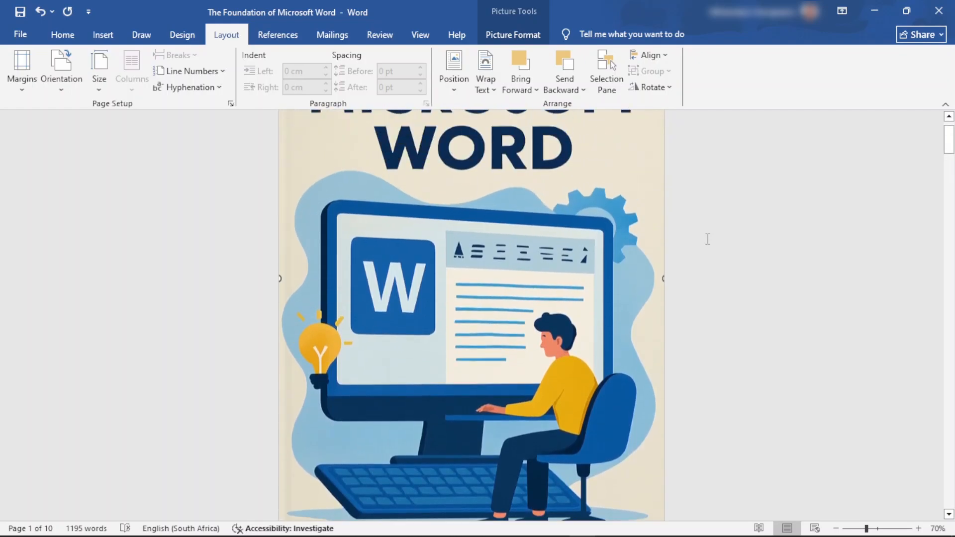
{"action": "scroll", "coordinate": [708, 239], "scroll_direction": "up", "scroll_amount": 2}
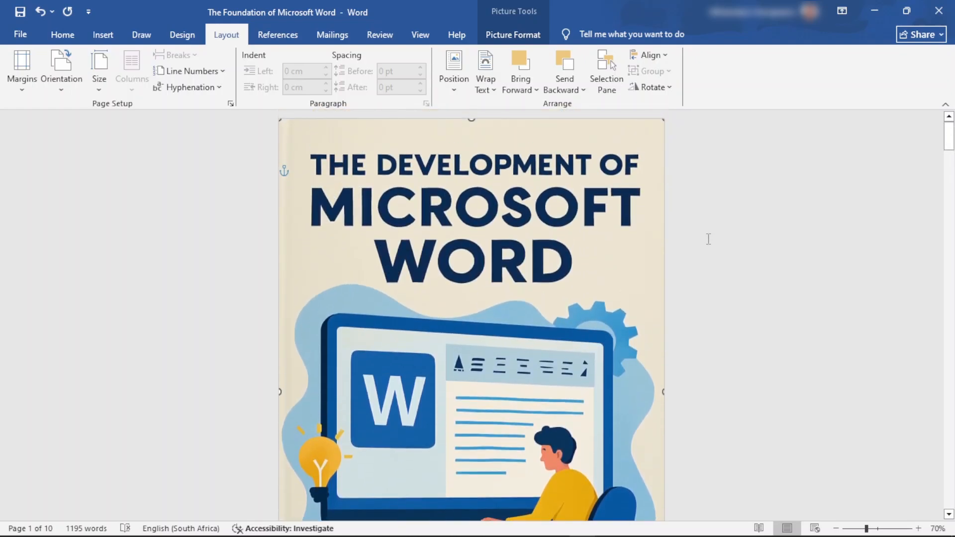